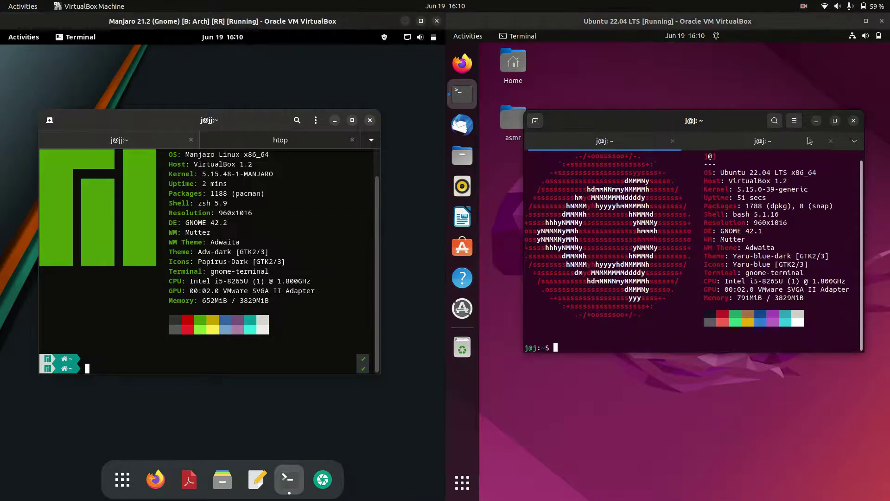
# Nudge the Manjaro and Ubuntu neofetch terminal windows into a comfortable side-by-side layout.
pyautogui.moveTo(241, 119)
pyautogui.mouseDown()
pyautogui.moveTo(229, 129)
pyautogui.moveTo(240, 120)
pyautogui.mouseUp()
pyautogui.moveTo(665, 124)
pyautogui.mouseDown()
pyautogui.moveTo(661, 130)
pyautogui.moveTo(674, 133)
pyautogui.mouseUp()
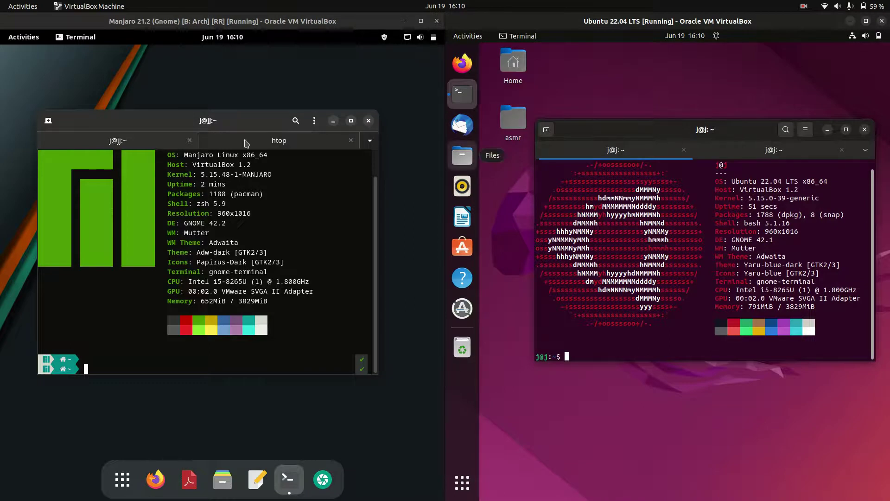
pyautogui.moveTo(246, 126); pyautogui.dragTo(255, 128)
pyautogui.click(472, 40)
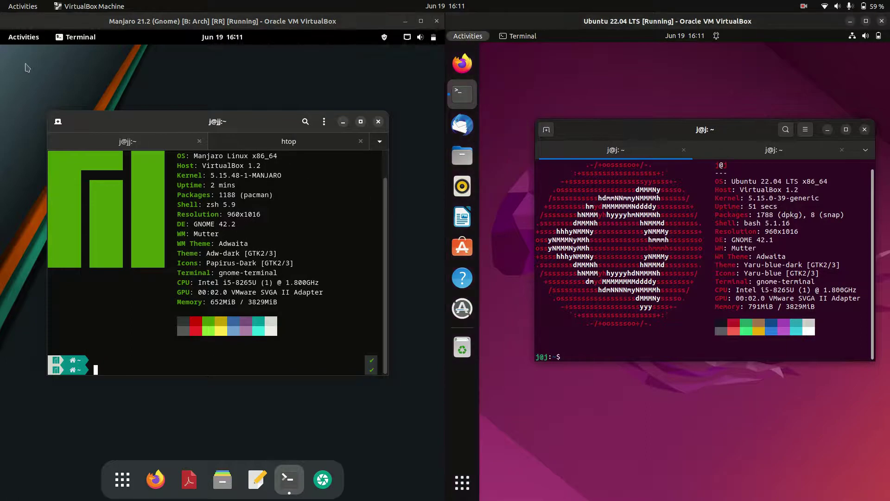
pyautogui.click(30, 48)
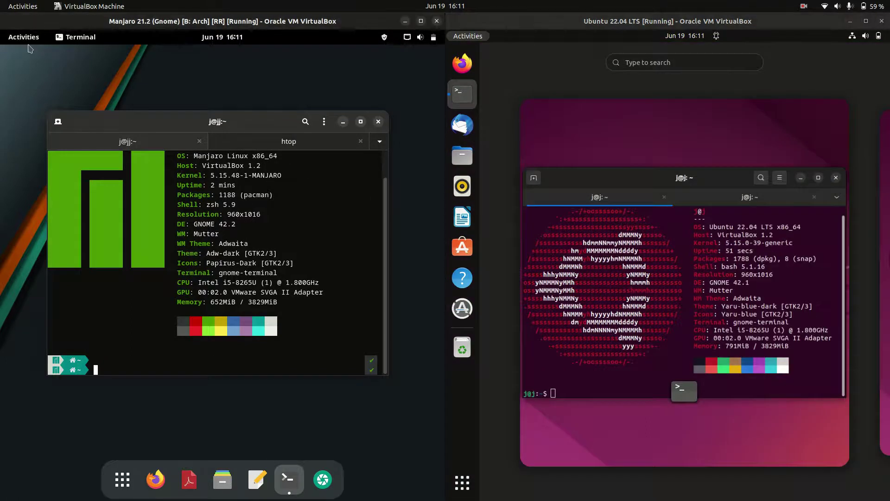
pyautogui.click(24, 39)
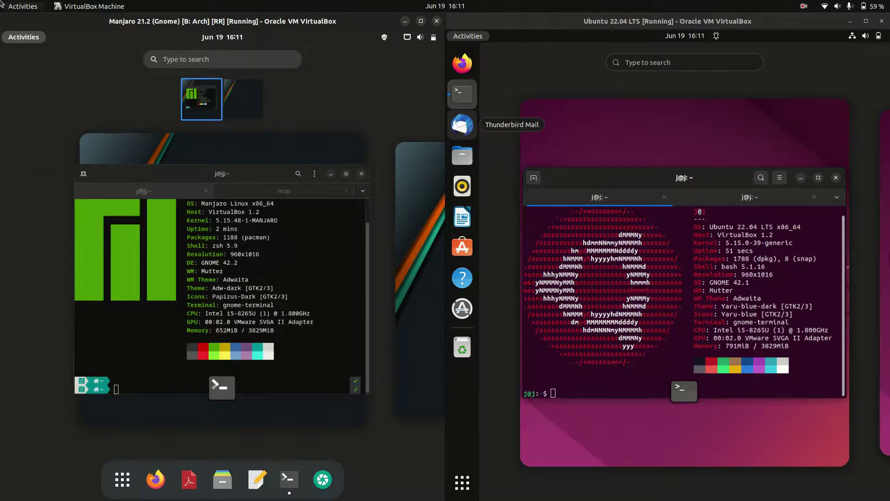
pyautogui.click(17, 39)
pyautogui.click(592, 110)
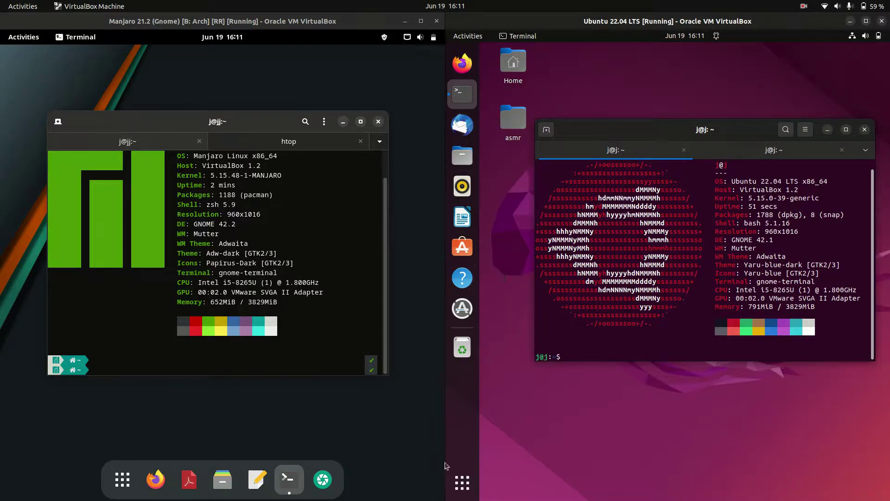
pyautogui.click(461, 485)
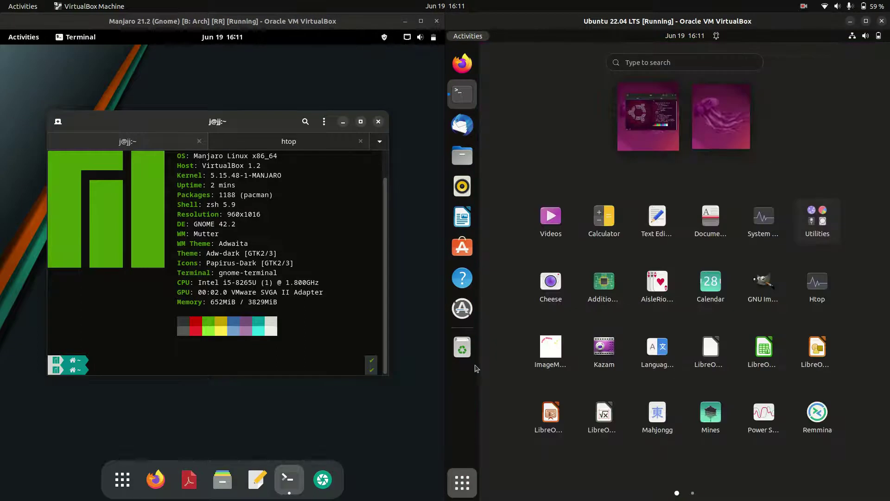
pyautogui.click(118, 486)
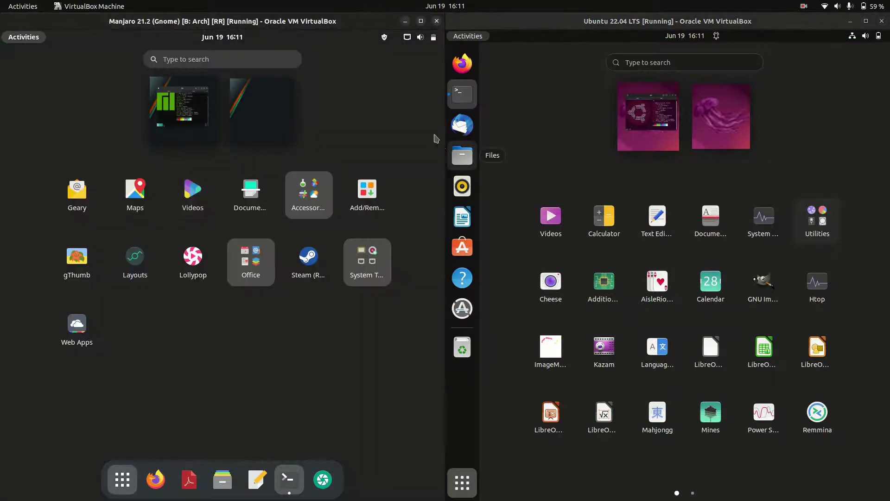
pyautogui.click(215, 55)
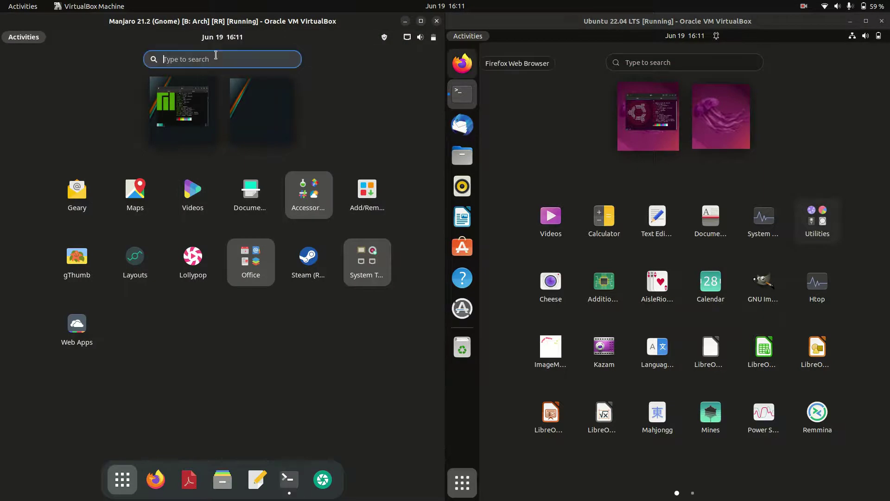
pyautogui.write('fire')
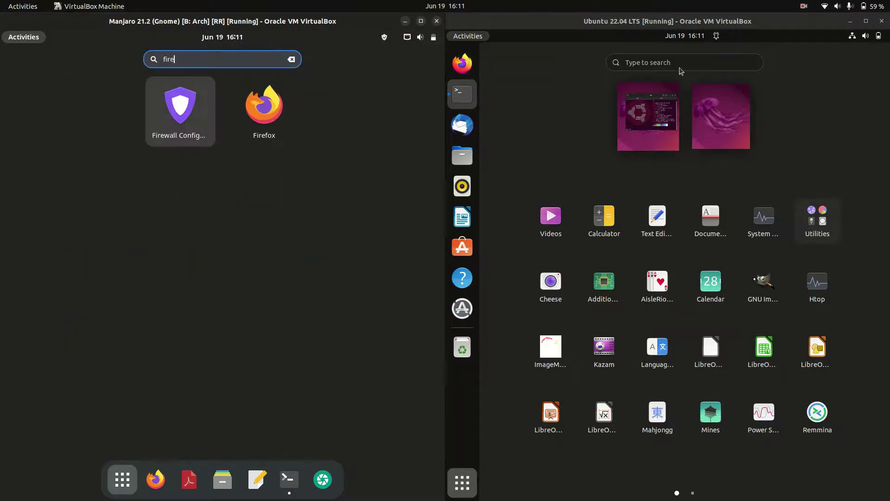
pyautogui.click(678, 62)
pyautogui.write('fire')
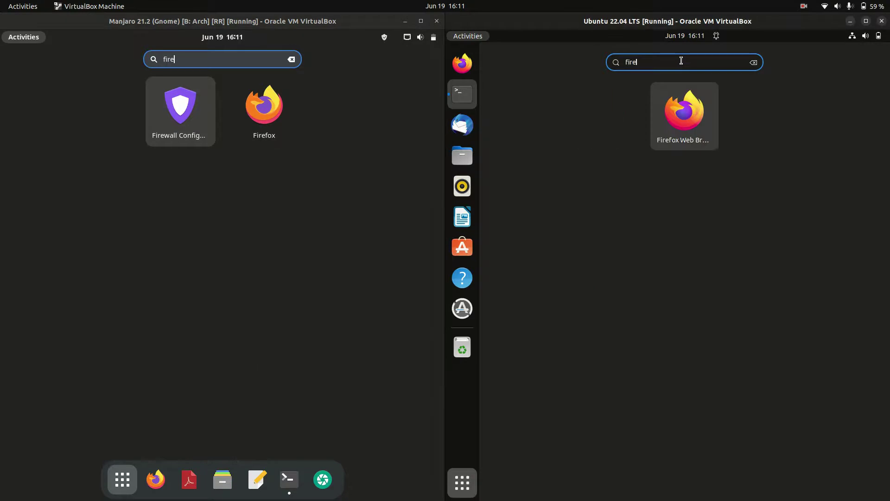
pyautogui.press('Escape')
pyautogui.press('Escape')
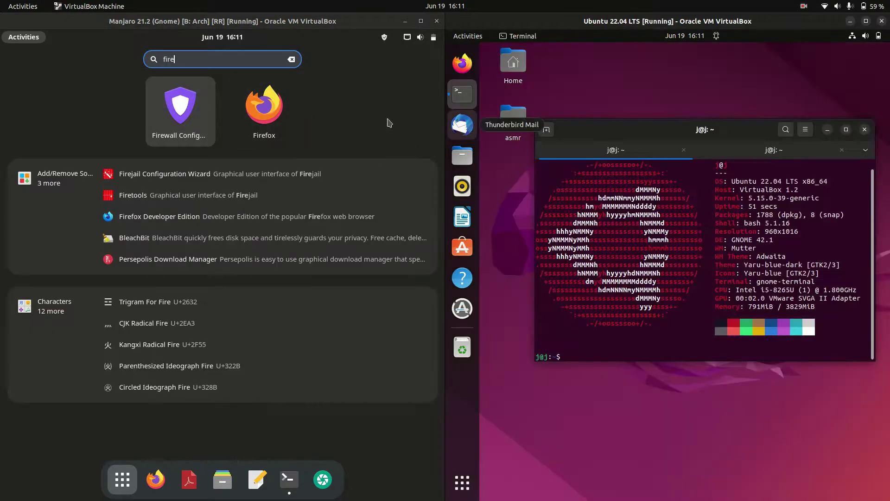
pyautogui.press('Escape')
pyautogui.press('Escape')
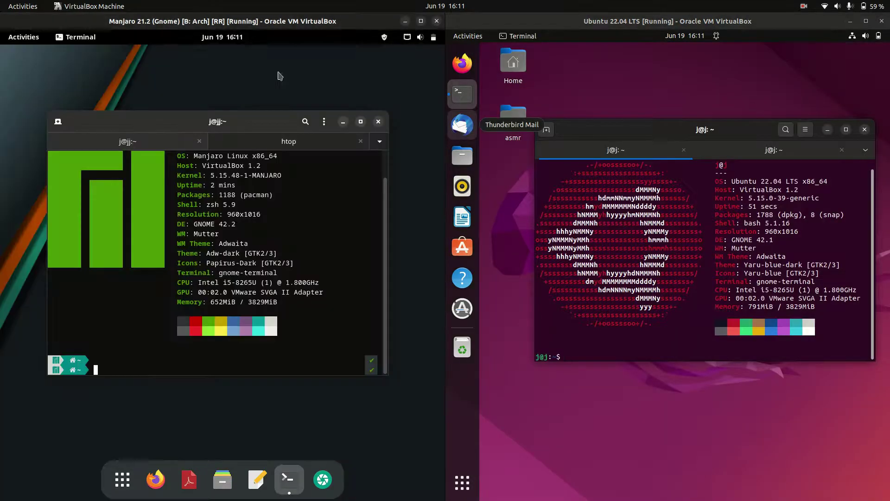
pyautogui.rightClick(279, 72)
pyautogui.rightClick(706, 75)
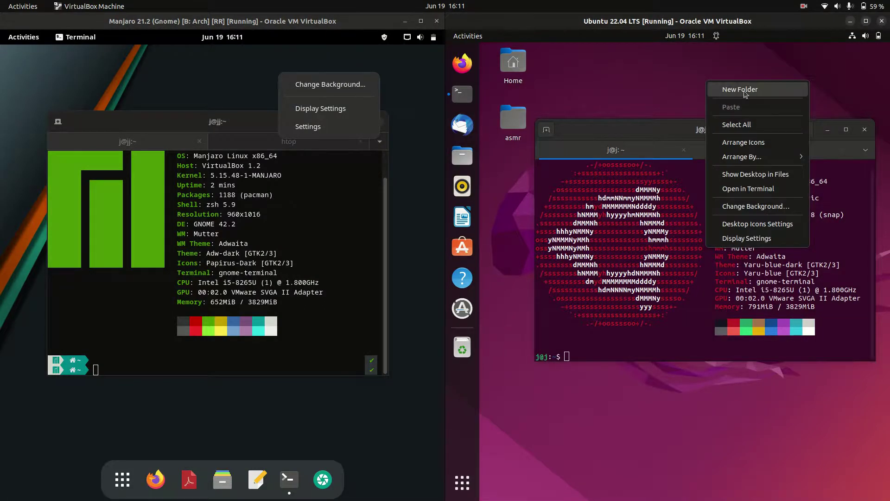
pyautogui.moveTo(734, 160)
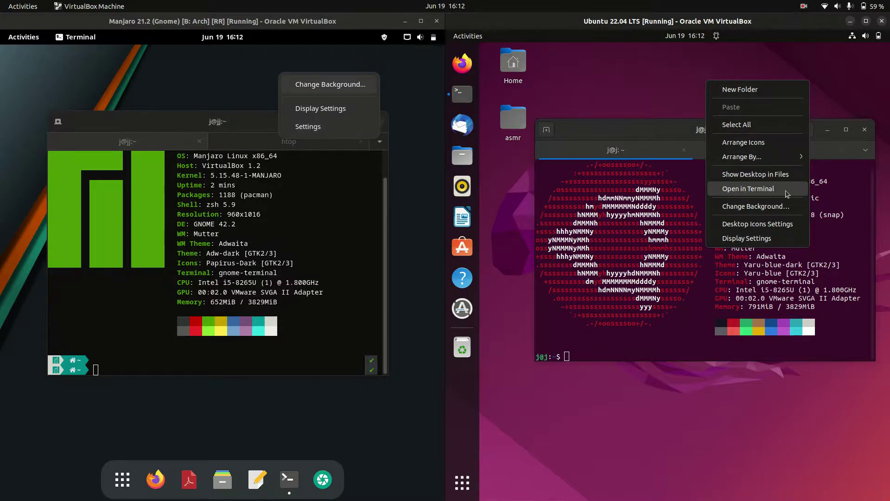
pyautogui.click(672, 90)
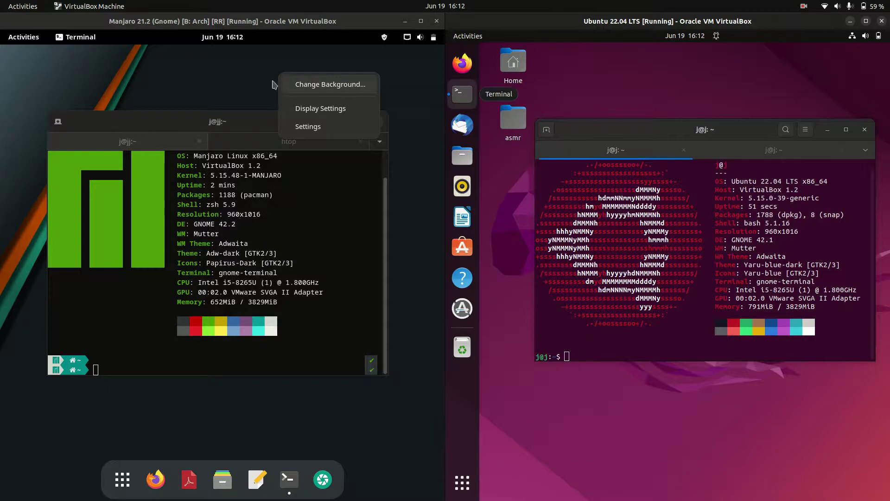
# Open the file manager in both Manjaro and Ubuntu and move each window down and right.
pyautogui.click(287, 479)
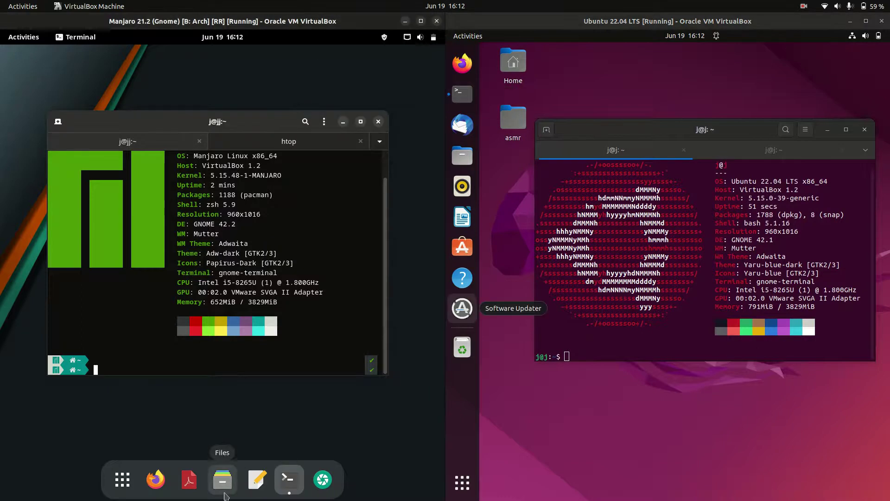
pyautogui.click(226, 487)
pyautogui.click(463, 156)
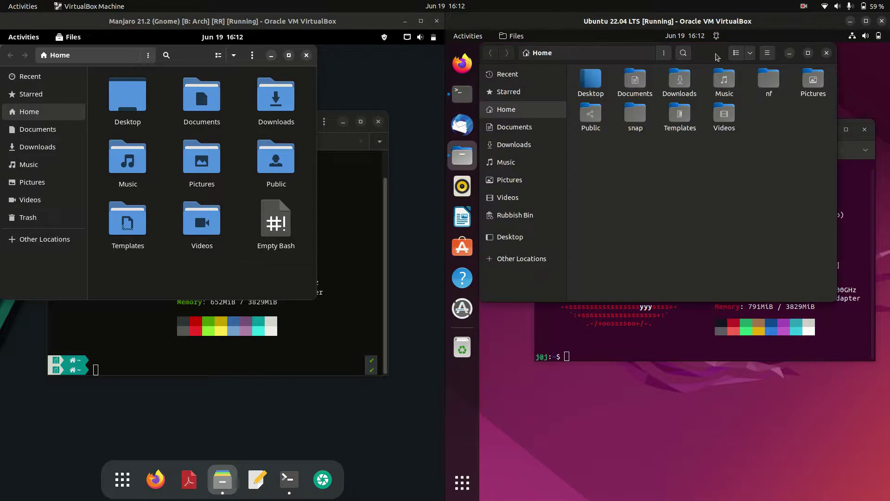
pyautogui.moveTo(717, 57); pyautogui.dragTo(731, 117)
pyautogui.moveTo(192, 53); pyautogui.dragTo(262, 102)
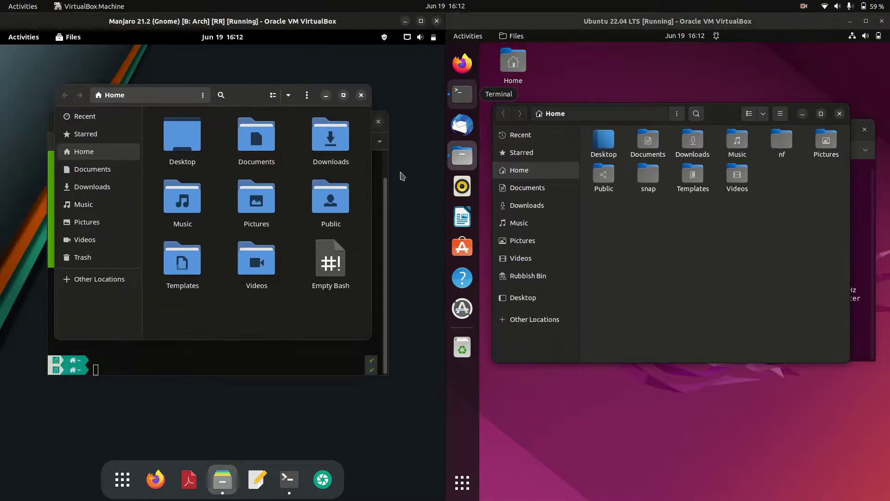
# Scroll the Ubuntu Files view and readjust both Files windows' positions.
pyautogui.click(733, 269)
pyautogui.scroll(2, 687, 314)
pyautogui.scroll(-2, 681, 312)
pyautogui.scroll(2, 682, 312)
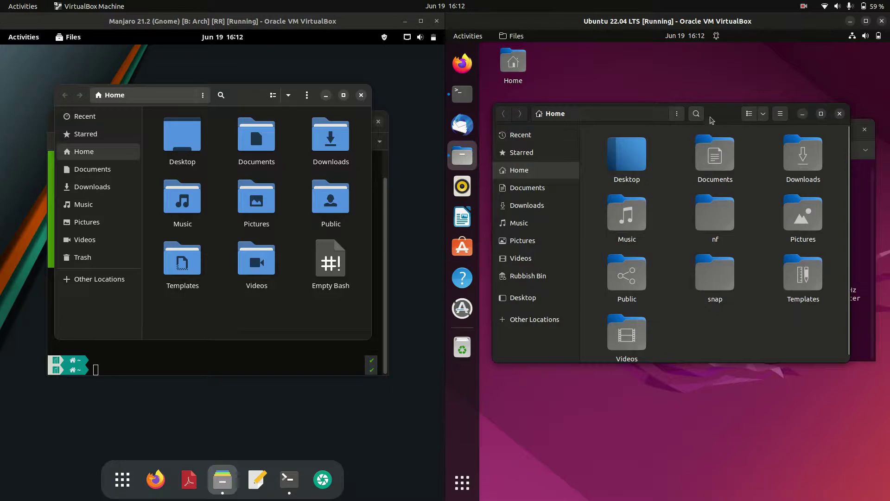
pyautogui.moveTo(717, 120); pyautogui.dragTo(706, 95)
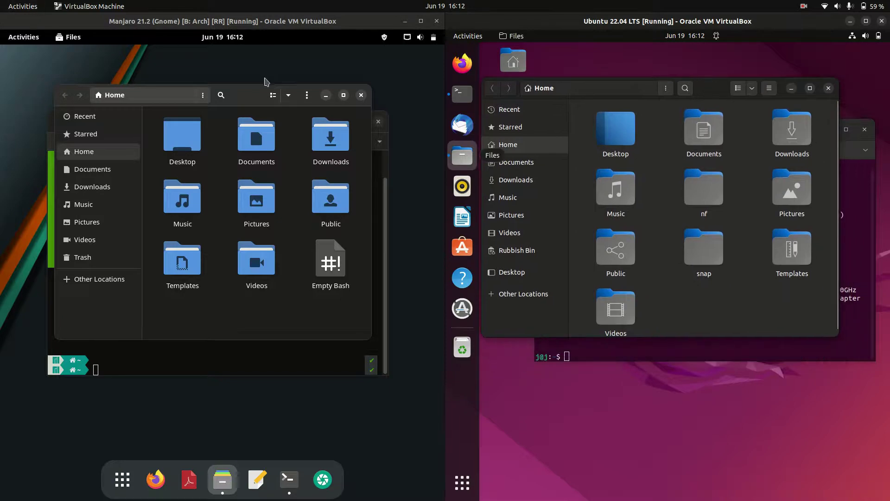
pyautogui.moveTo(249, 103); pyautogui.dragTo(228, 110)
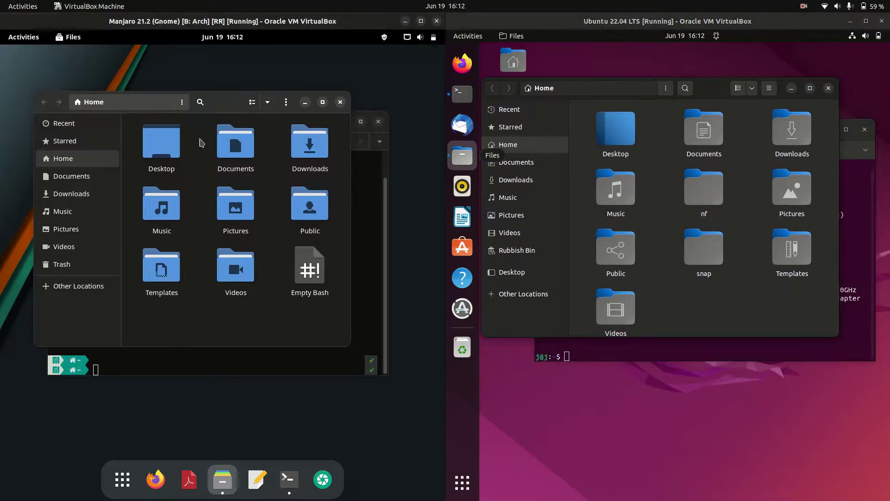
# Box-select folders in both Home views, then select only the nf folder in Ubuntu.
pyautogui.moveTo(202, 143); pyautogui.dragTo(302, 320)
pyautogui.moveTo(127, 122); pyautogui.dragTo(392, 362)
pyautogui.click(209, 211)
pyautogui.moveTo(806, 305); pyautogui.dragTo(602, 116)
pyautogui.moveTo(695, 90); pyautogui.dragTo(719, 109)
pyautogui.click(700, 174)
pyautogui.click(701, 174)
pyautogui.click(701, 199)
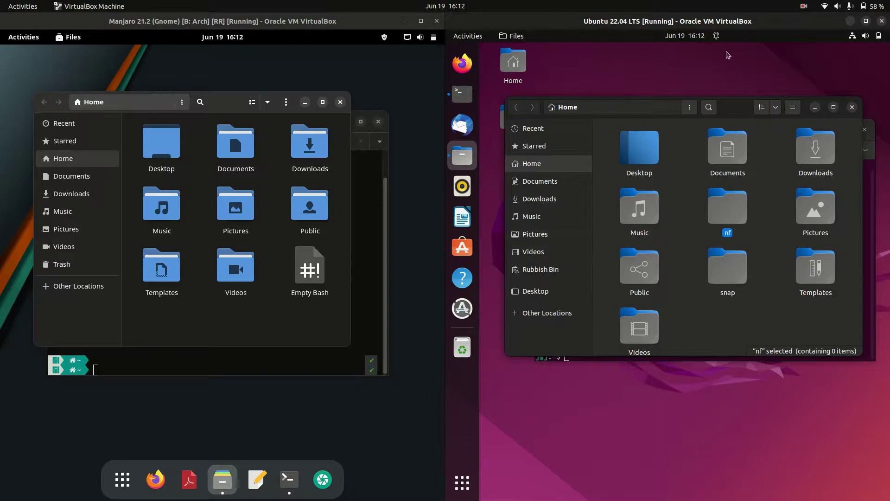
# Compare both file views' context menus and close the top Ubuntu and Manjaro Home windows.
pyautogui.click(462, 482)
pyautogui.click(468, 481)
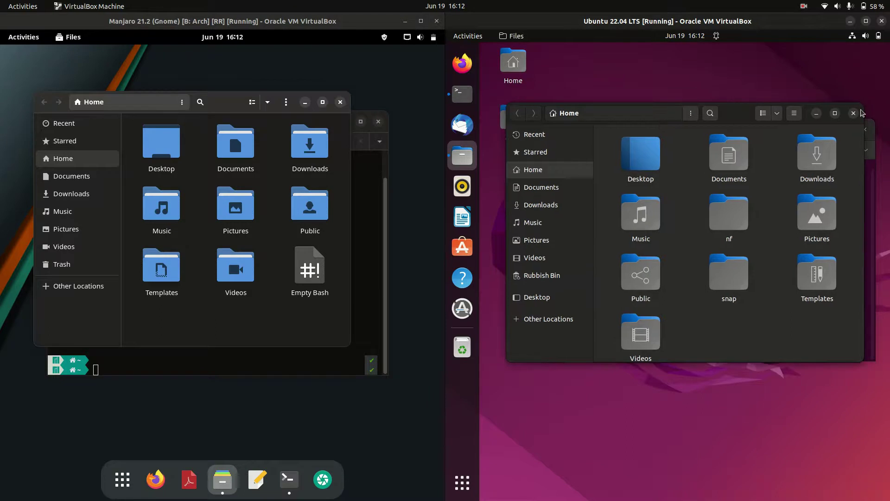
pyautogui.click(854, 115)
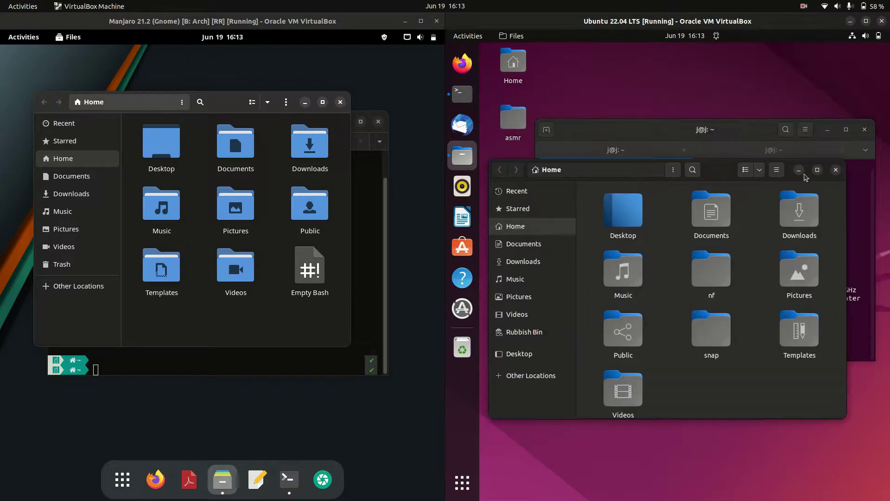
pyautogui.rightClick(752, 213)
pyautogui.rightClick(268, 315)
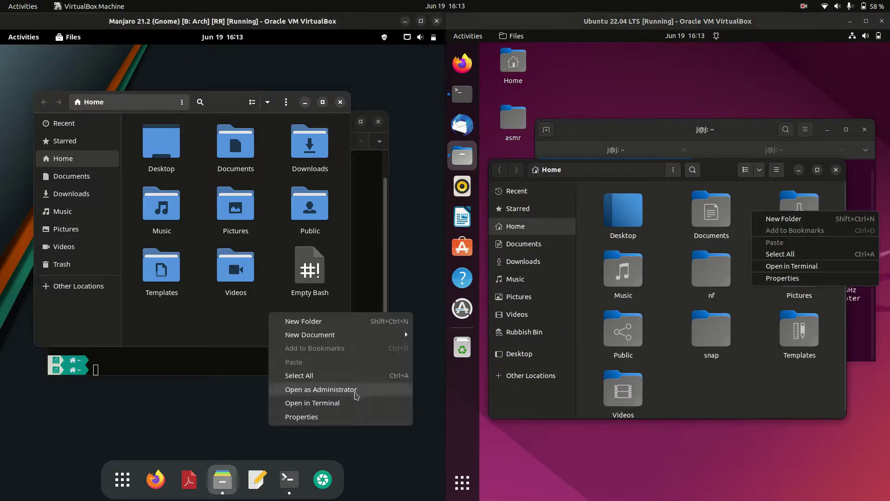
pyautogui.click(341, 103)
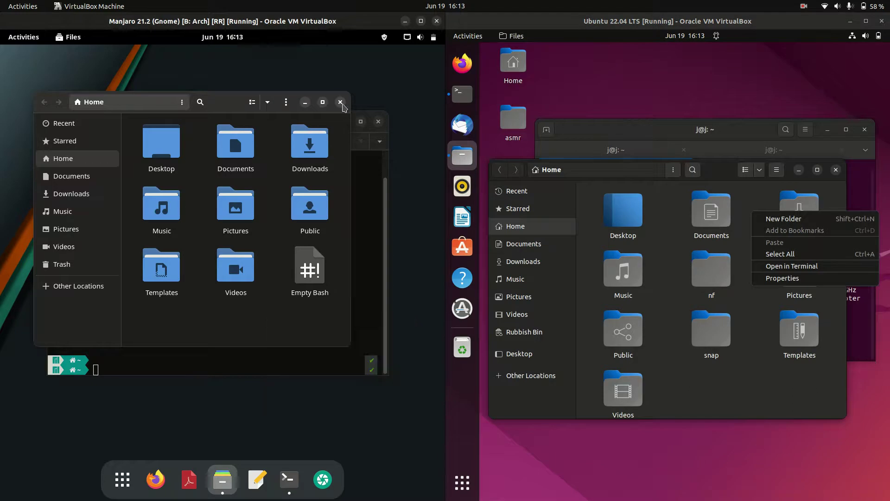
pyautogui.click(341, 103)
# Close the remaining Ubuntu Home window and reposition the Manjaro terminal.
pyautogui.click(838, 170)
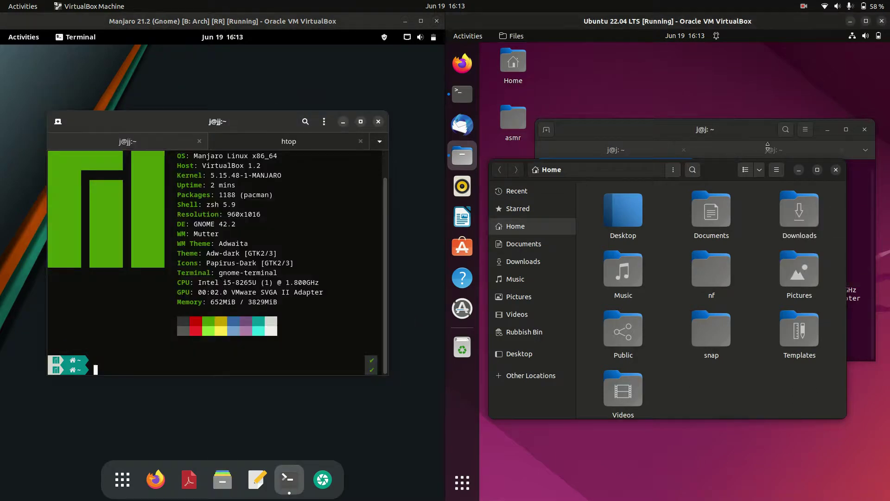
pyautogui.click(837, 171)
pyautogui.moveTo(288, 131); pyautogui.dragTo(301, 115)
pyautogui.moveTo(220, 158); pyautogui.dragTo(249, 158)
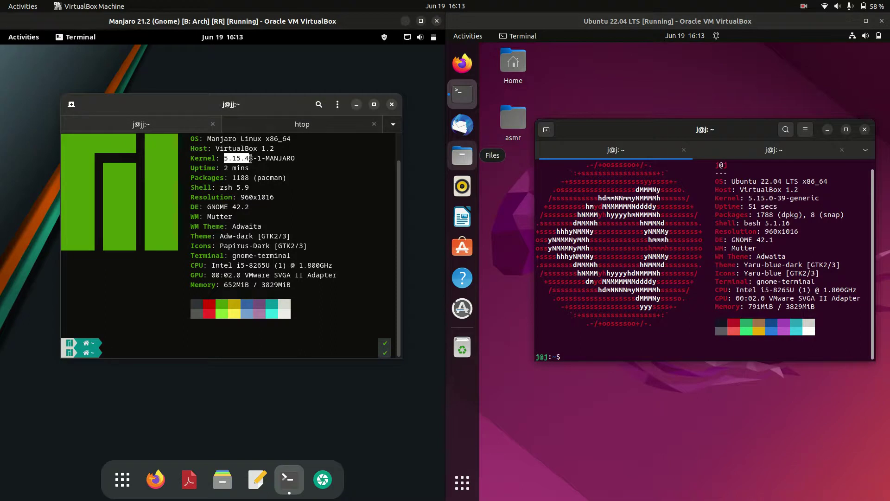
# Highlight the kernel version in both neofetch outputs, including Ubuntu's 5.15.0.
pyautogui.moveTo(273, 111); pyautogui.dragTo(268, 113)
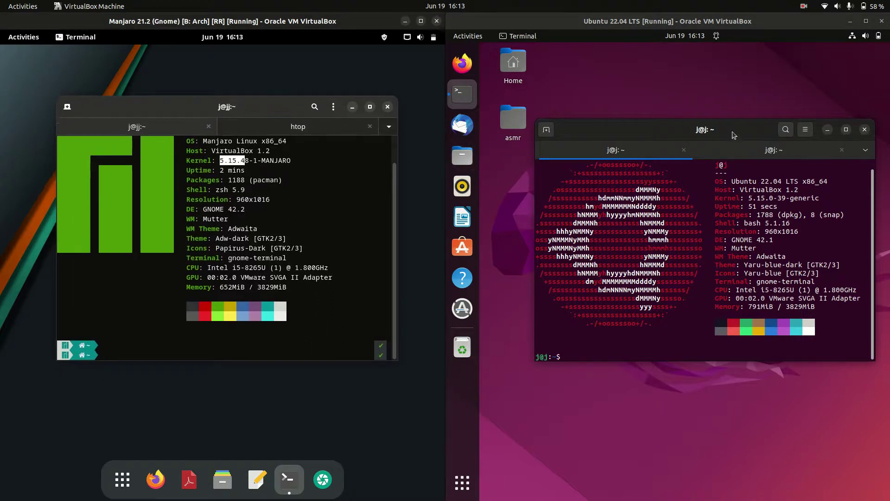
pyautogui.moveTo(729, 132); pyautogui.dragTo(729, 141)
pyautogui.moveTo(747, 207); pyautogui.dragTo(777, 207)
# Fine-tune both terminal windows so they sit side by side.
pyautogui.moveTo(227, 111); pyautogui.dragTo(239, 109)
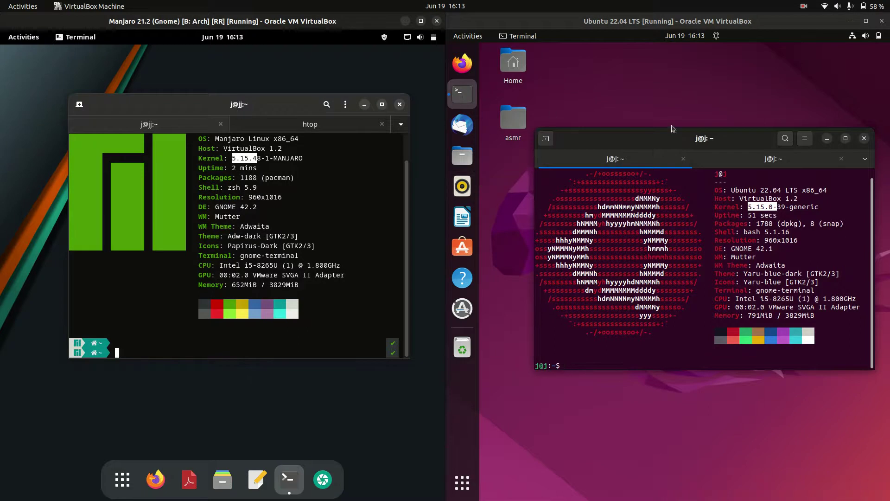
pyautogui.moveTo(684, 141); pyautogui.dragTo(669, 148)
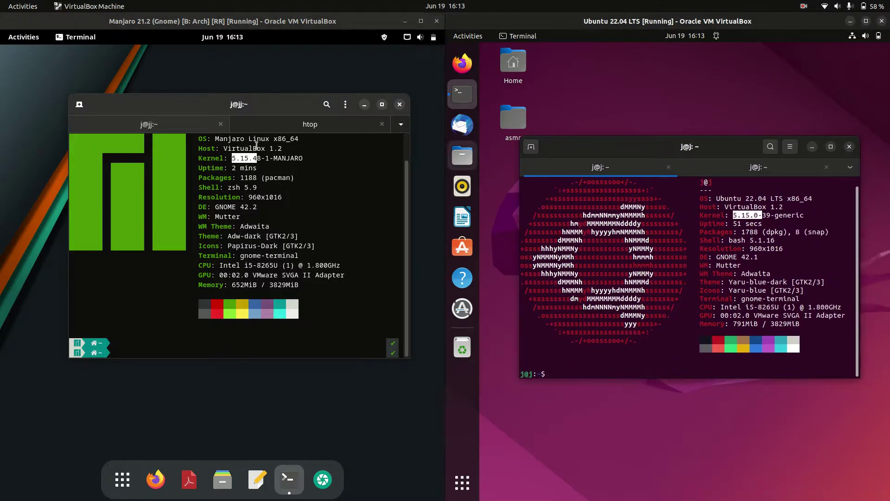
pyautogui.moveTo(666, 148); pyautogui.dragTo(651, 138)
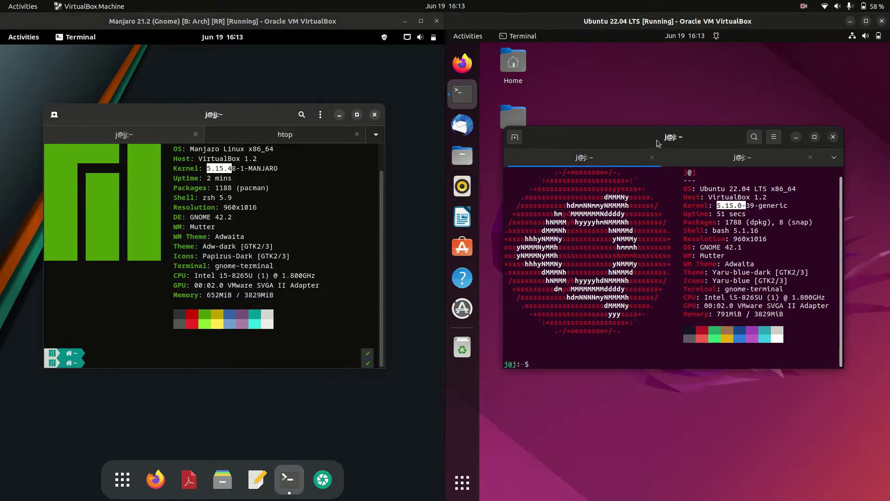
pyautogui.moveTo(651, 138); pyautogui.dragTo(662, 143)
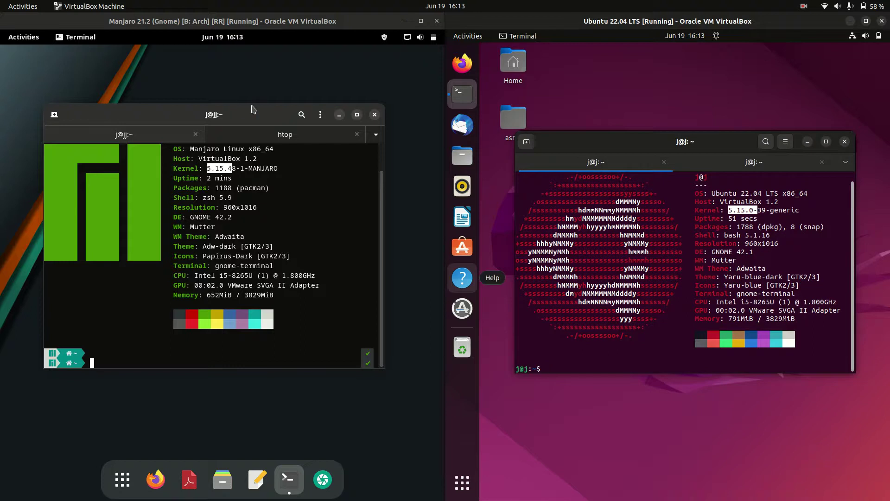
pyautogui.moveTo(249, 114)
pyautogui.mouseDown()
pyautogui.moveTo(265, 131)
pyautogui.moveTo(313, 148)
pyautogui.moveTo(279, 139)
pyautogui.moveTo(255, 116)
pyautogui.mouseUp()
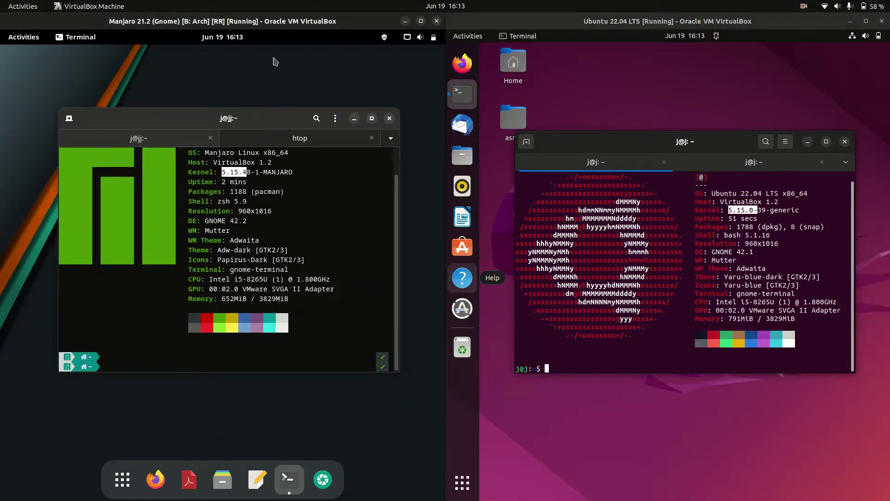
# Show htop in both terminals to compare memory: 738M on Manjaro versus 826M on Ubuntu.
pyautogui.click(333, 138)
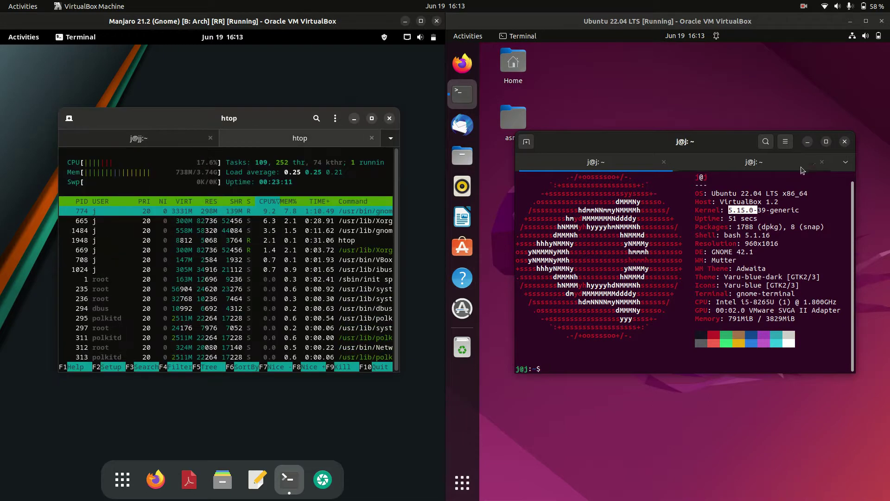
pyautogui.click(784, 162)
pyautogui.moveTo(651, 143); pyautogui.dragTo(665, 112)
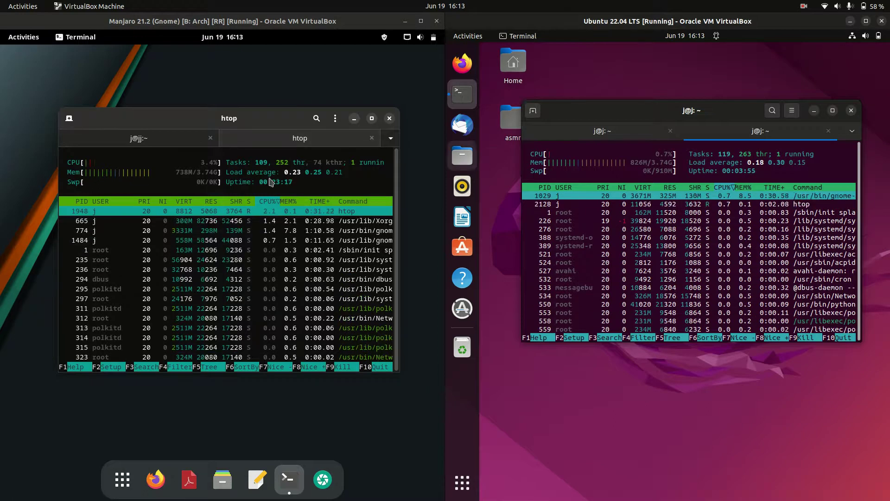
pyautogui.moveTo(242, 122)
pyautogui.mouseDown()
pyautogui.moveTo(249, 124)
pyautogui.moveTo(243, 121)
pyautogui.mouseUp()
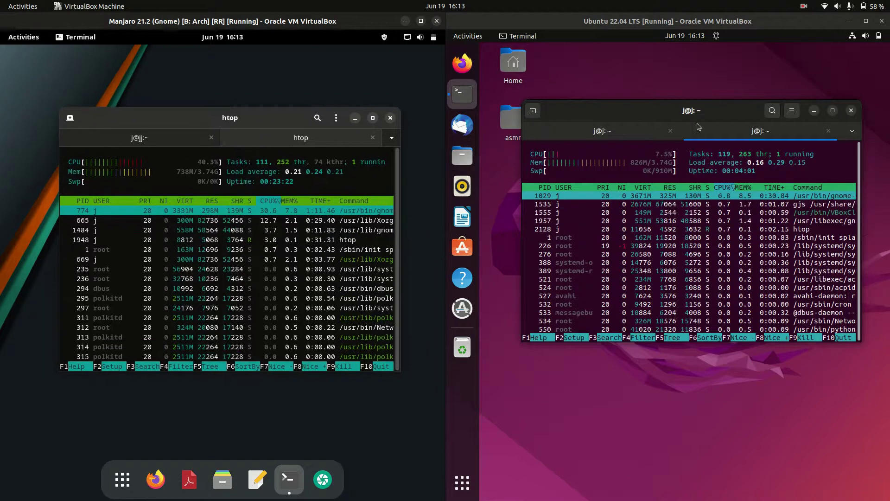
pyautogui.moveTo(661, 114); pyautogui.dragTo(677, 124)
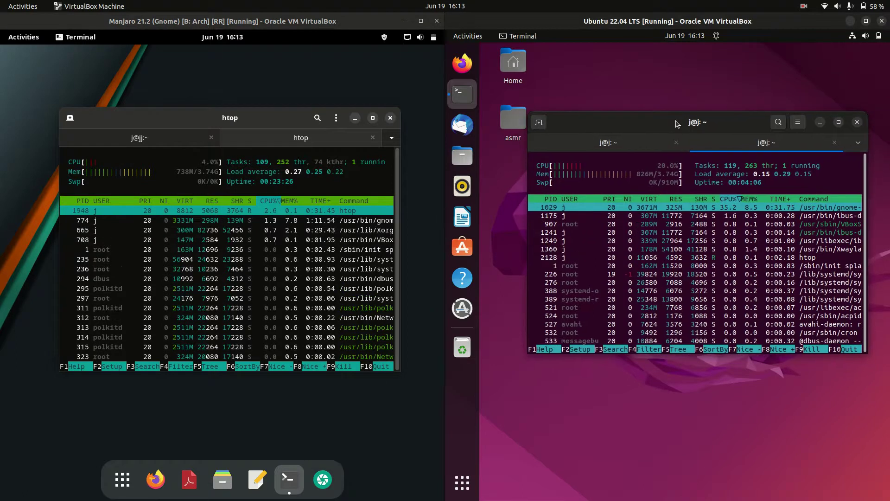
# Flip Ubuntu's terminal to neofetch and back to htop, realigning both windows.
pyautogui.click(470, 495)
pyautogui.click(470, 495)
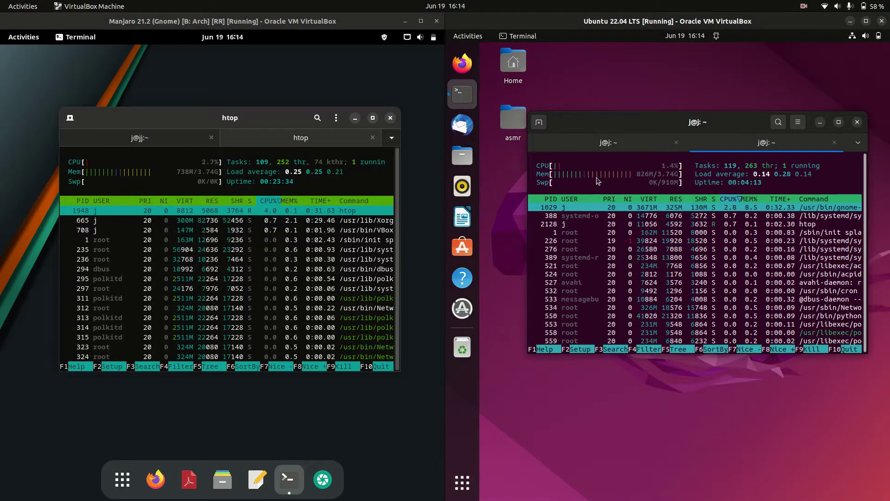
pyautogui.click(589, 148)
pyautogui.moveTo(657, 134); pyautogui.dragTo(651, 151)
pyautogui.hotkey('ctrl', 'pagedown')
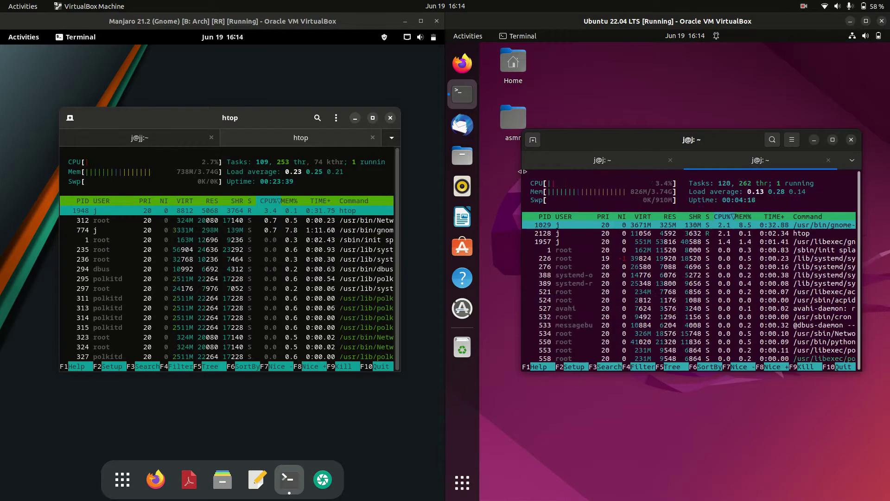
pyautogui.moveTo(245, 126); pyautogui.dragTo(228, 121)
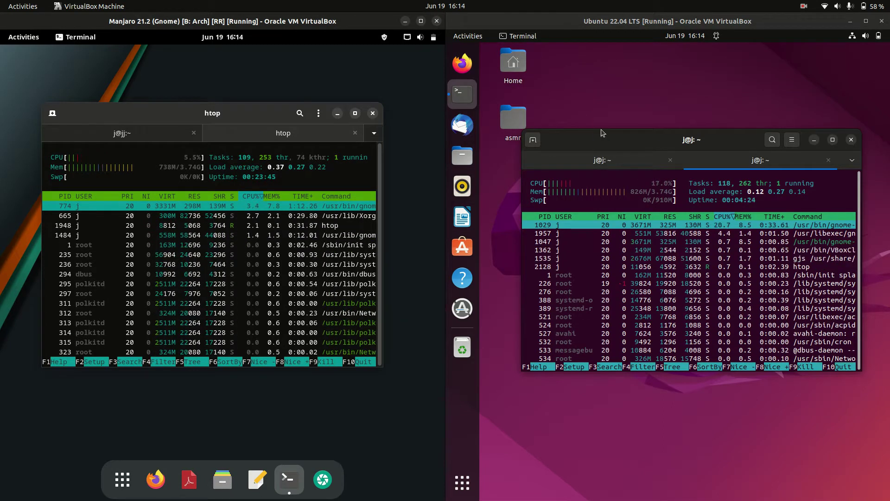
pyautogui.moveTo(249, 116); pyautogui.dragTo(270, 126)
pyautogui.moveTo(682, 139); pyautogui.dragTo(685, 120)
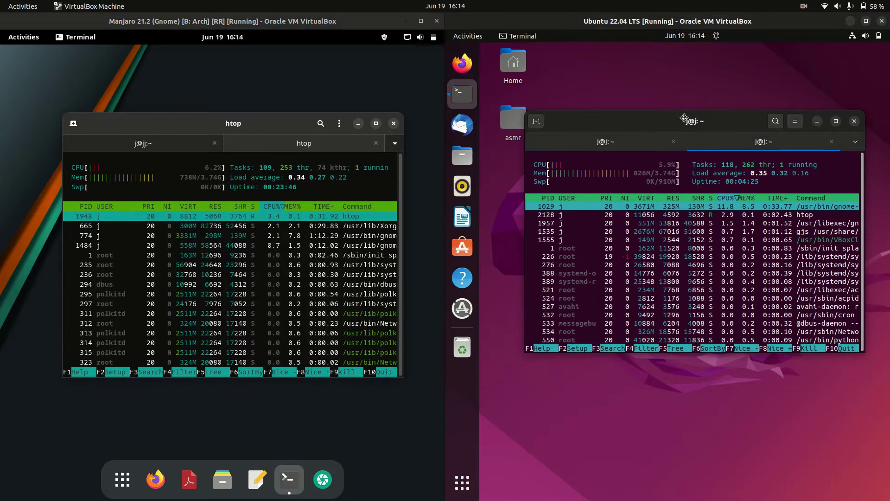
# Select the first tab in the Manjaro and Ubuntu terminals to show neofetch.
pyautogui.click(154, 147)
pyautogui.click(609, 147)
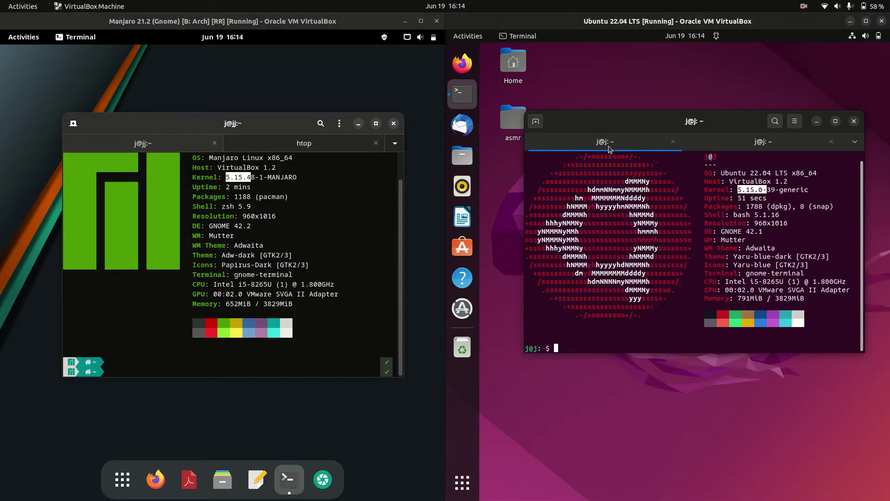